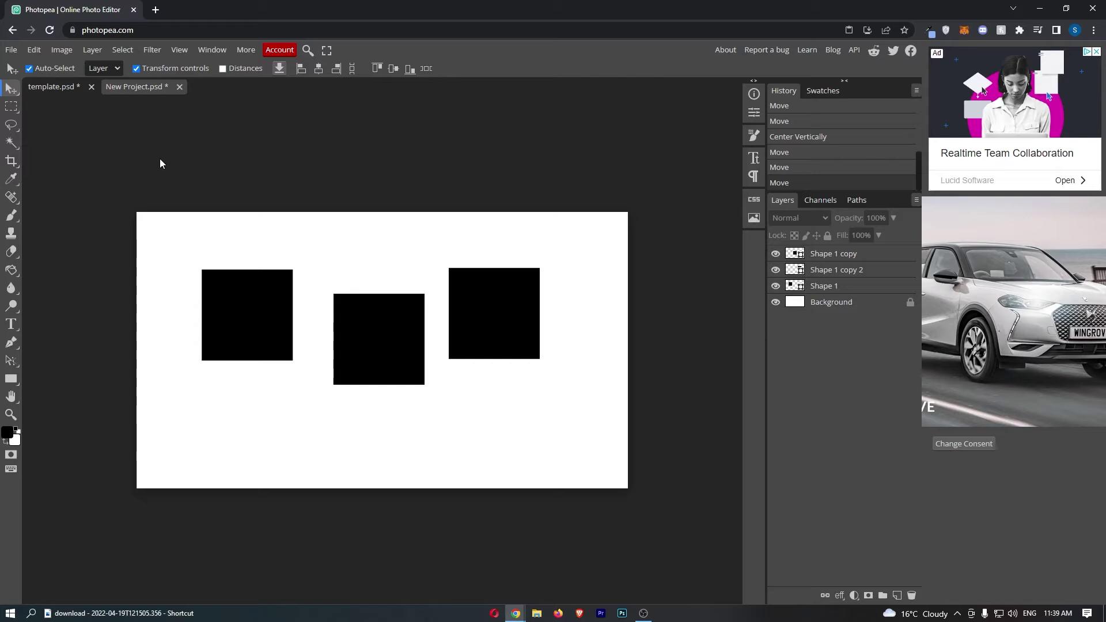
Step: Drag the left and right squares lower and closer until all three line up roughly in a row
drag(471, 303, 491, 345)
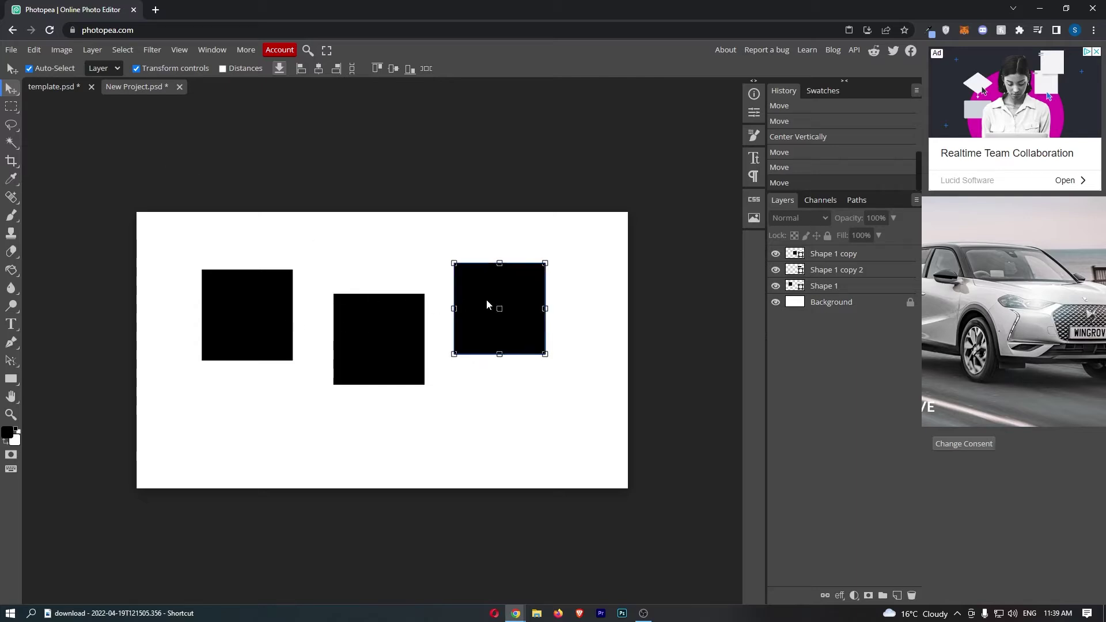
click(285, 316)
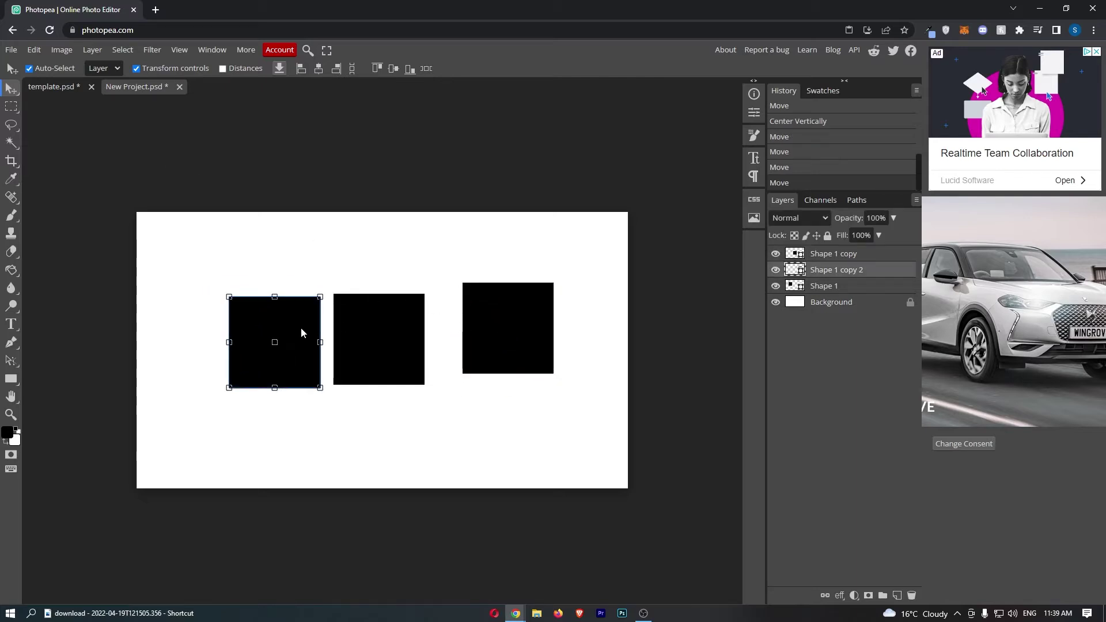
drag(285, 315, 302, 331)
drag(511, 333, 495, 346)
click(708, 300)
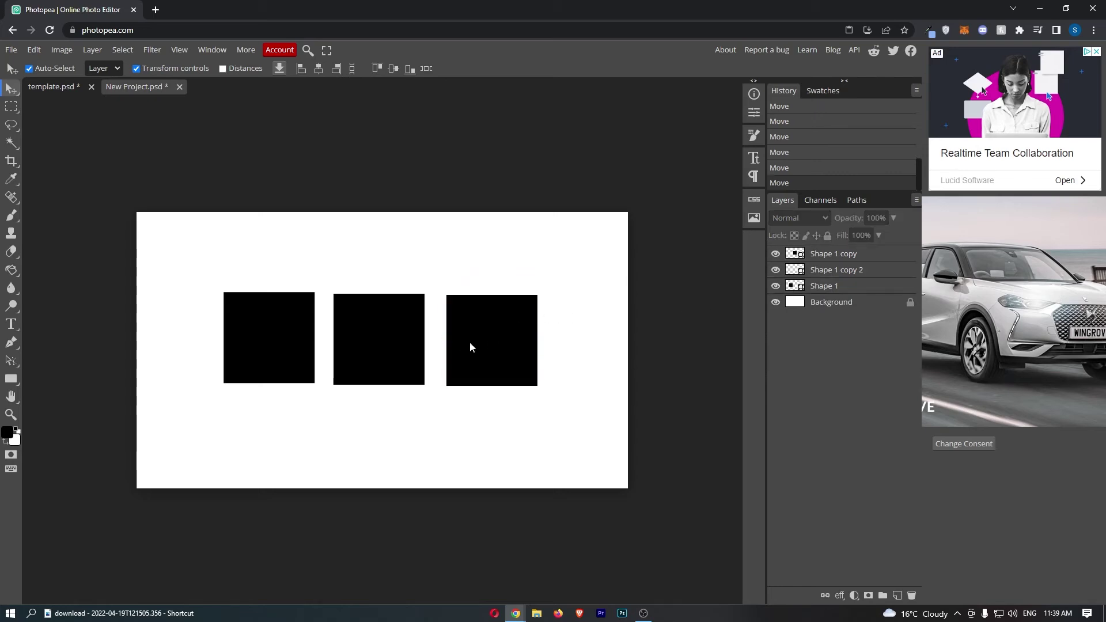
mouse_move(470, 345)
mouse_down()
mouse_move(475, 334)
mouse_move(481, 363)
mouse_up()
mouse_move(412, 325)
mouse_down()
mouse_move(412, 344)
mouse_move(411, 318)
mouse_move(507, 319)
mouse_up()
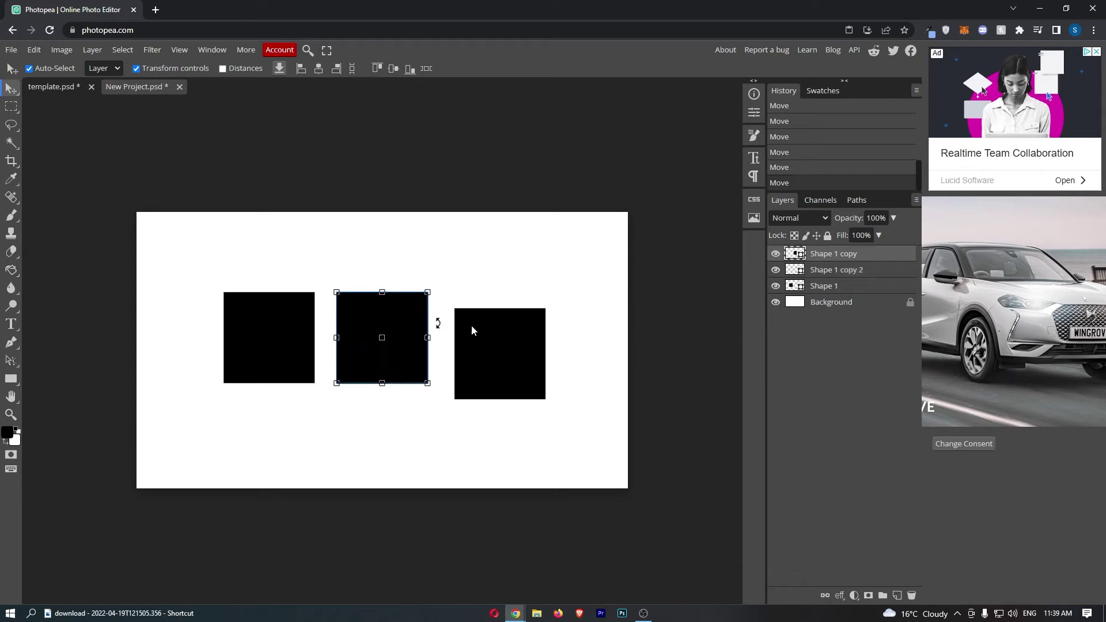
Step: Move the middle square down and nudge the right and left squares slightly up
click(588, 336)
click(500, 326)
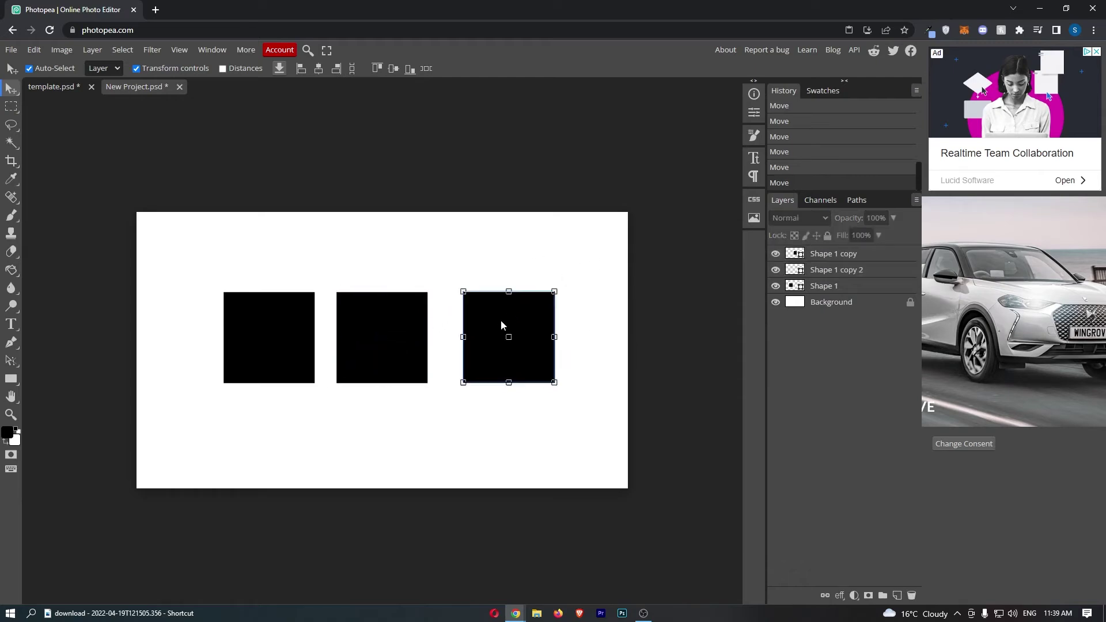
drag(501, 326, 502, 317)
drag(393, 319, 398, 343)
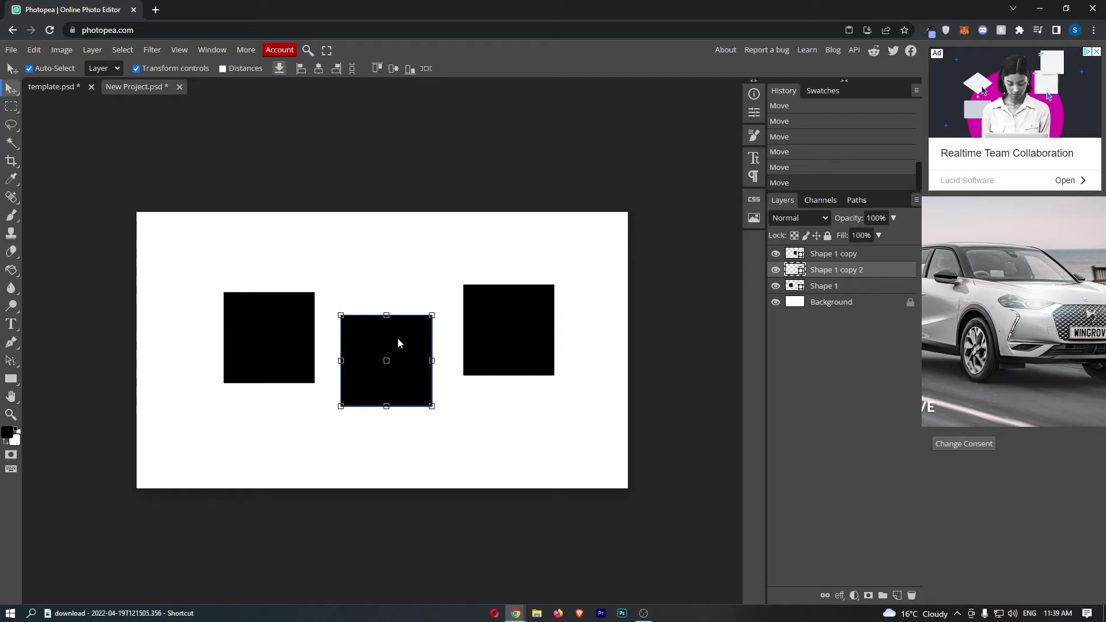
drag(299, 322, 293, 313)
Step: Marquee-select all three squares twice, deselecting each time
click(582, 247)
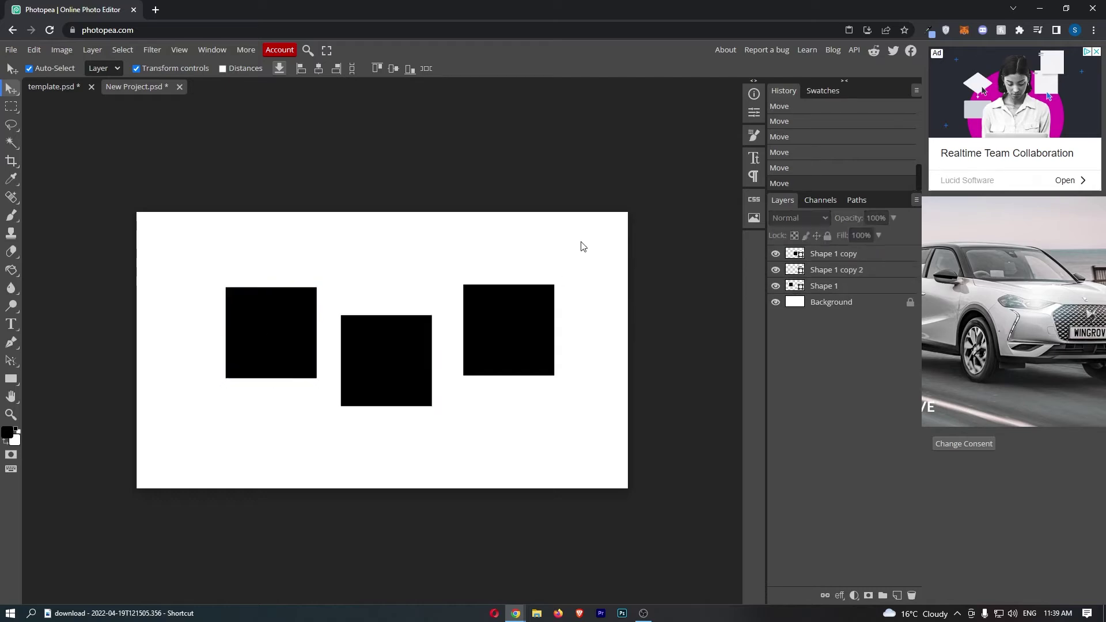
mouse_move(189, 239)
mouse_down()
mouse_move(572, 418)
mouse_move(612, 424)
mouse_up()
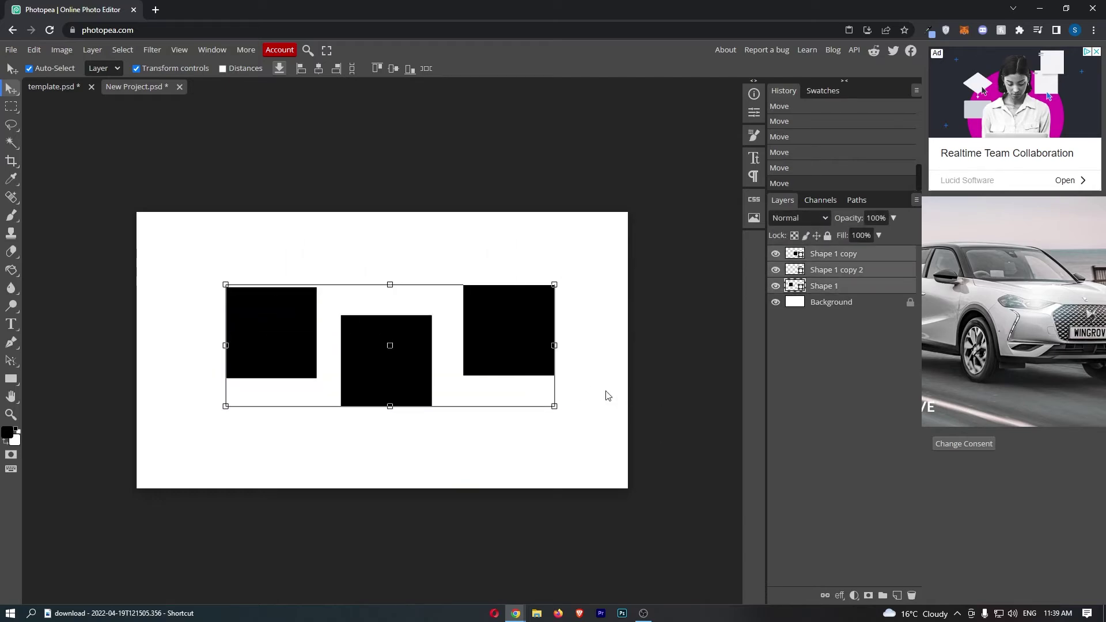
click(595, 350)
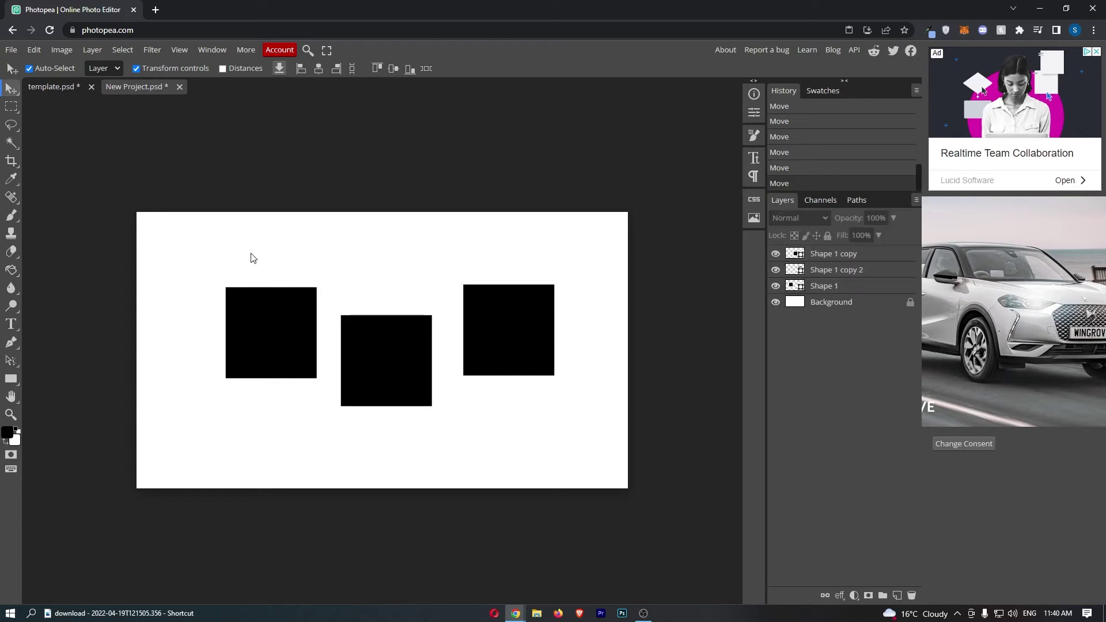
mouse_move(215, 268)
mouse_down()
mouse_move(579, 404)
mouse_move(593, 420)
mouse_up()
click(593, 405)
Step: Select Shape 1 plus the other two shape layers and align their vertical centers
click(832, 290)
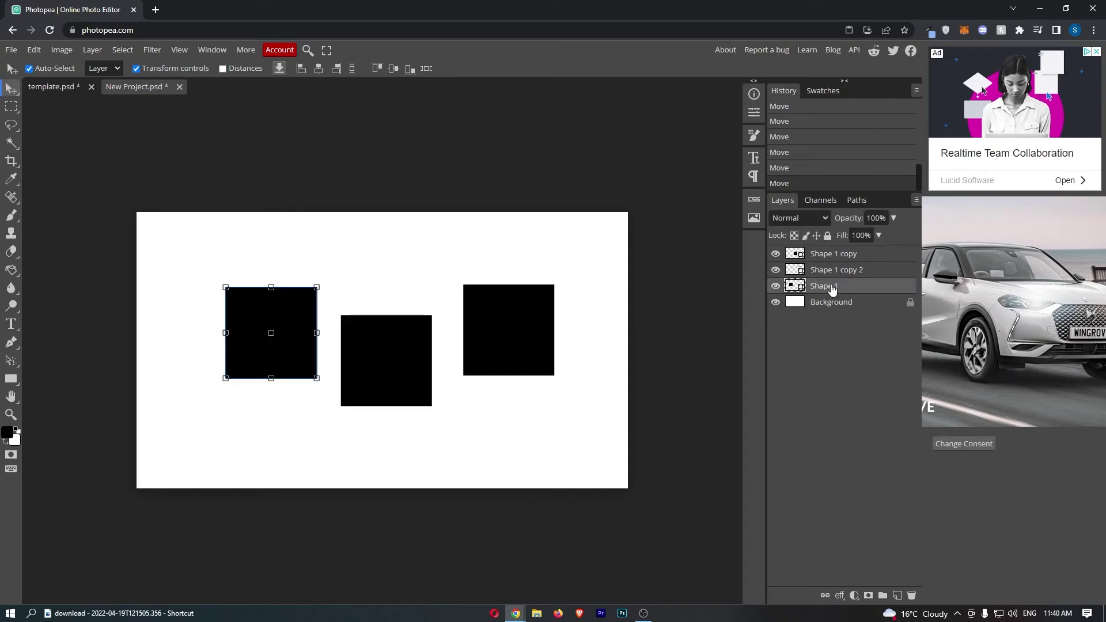
ctrl+click(839, 273)
ctrl+click(840, 273)
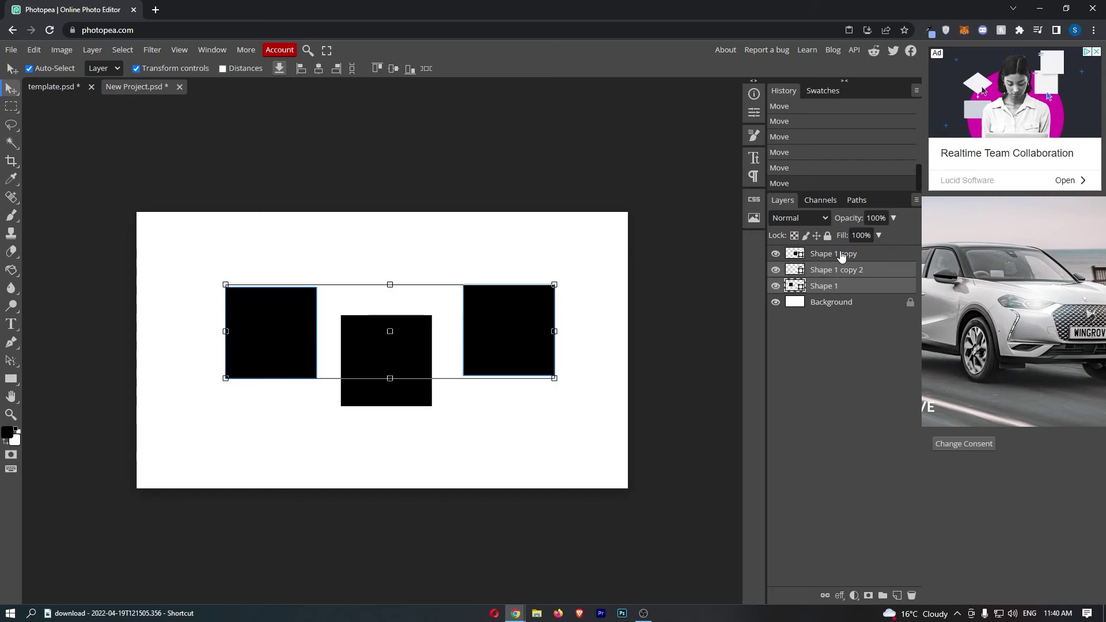
ctrl+click(842, 254)
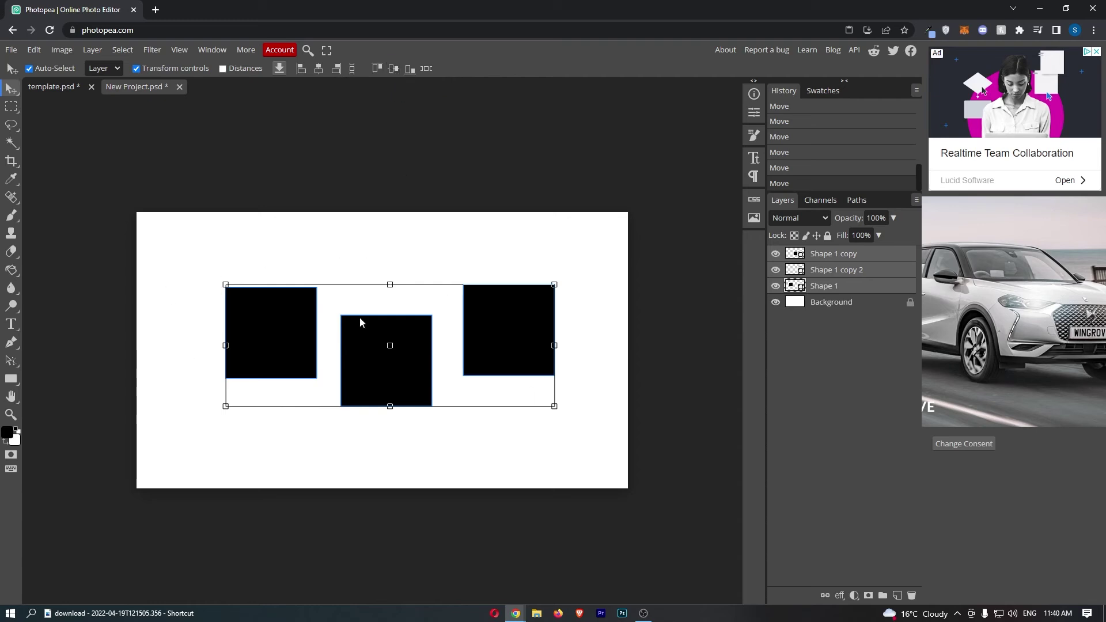
click(394, 67)
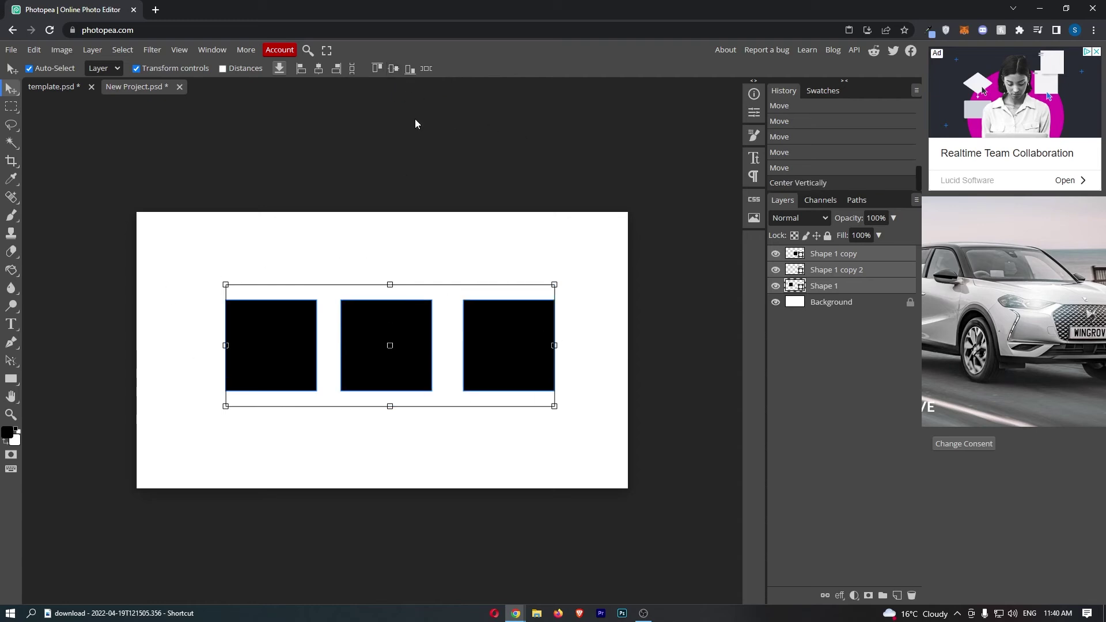
drag(414, 124, 424, 279)
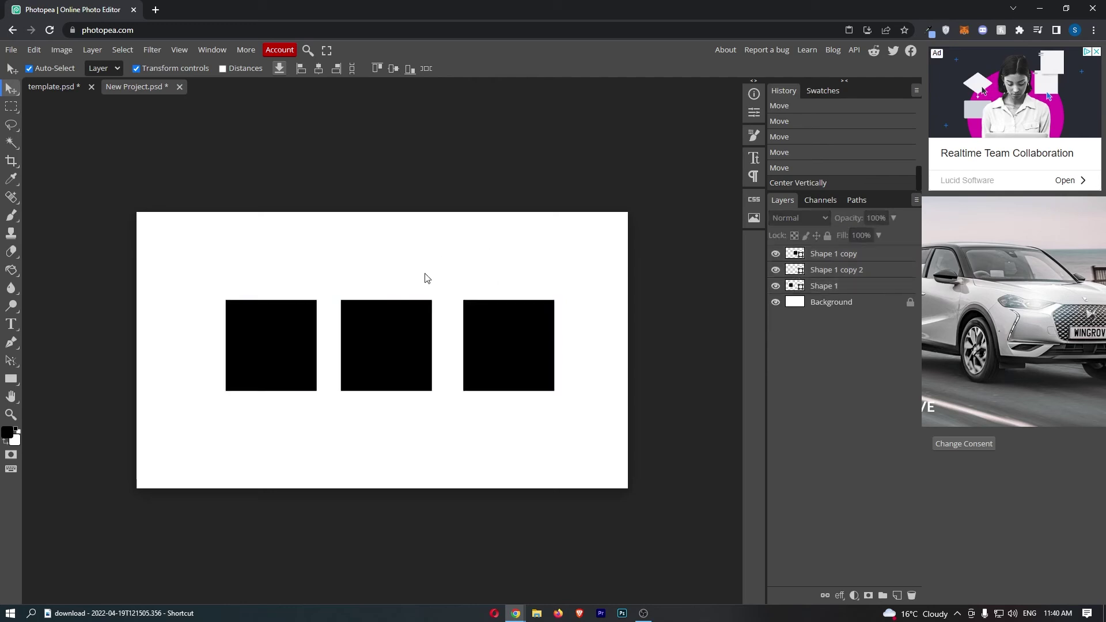
Step: Drag the three squares into a vertical stack at the left, then marquee-select all three
drag(279, 325, 276, 266)
drag(385, 357, 263, 402)
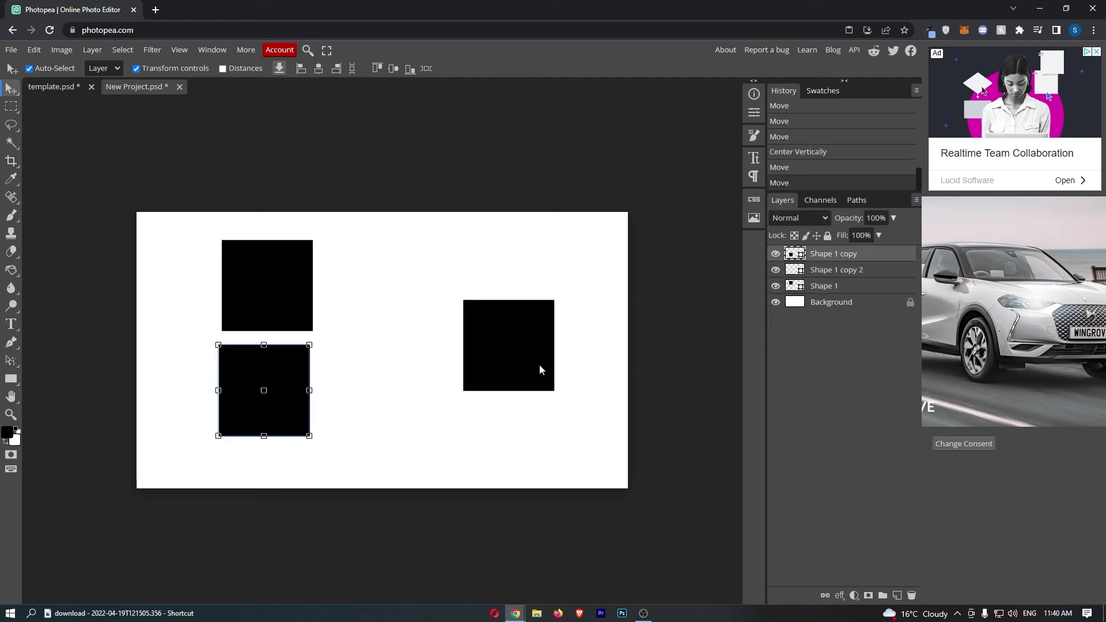
drag(540, 365, 314, 470)
drag(274, 271, 289, 248)
drag(275, 382, 265, 348)
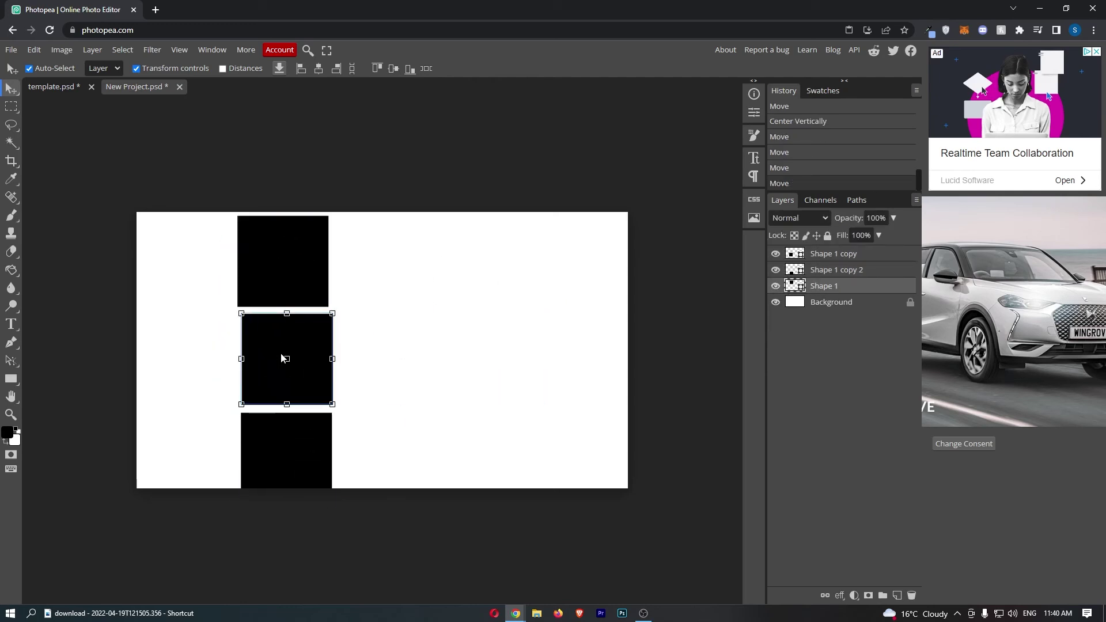
drag(286, 432, 291, 430)
drag(280, 347, 296, 347)
click(398, 346)
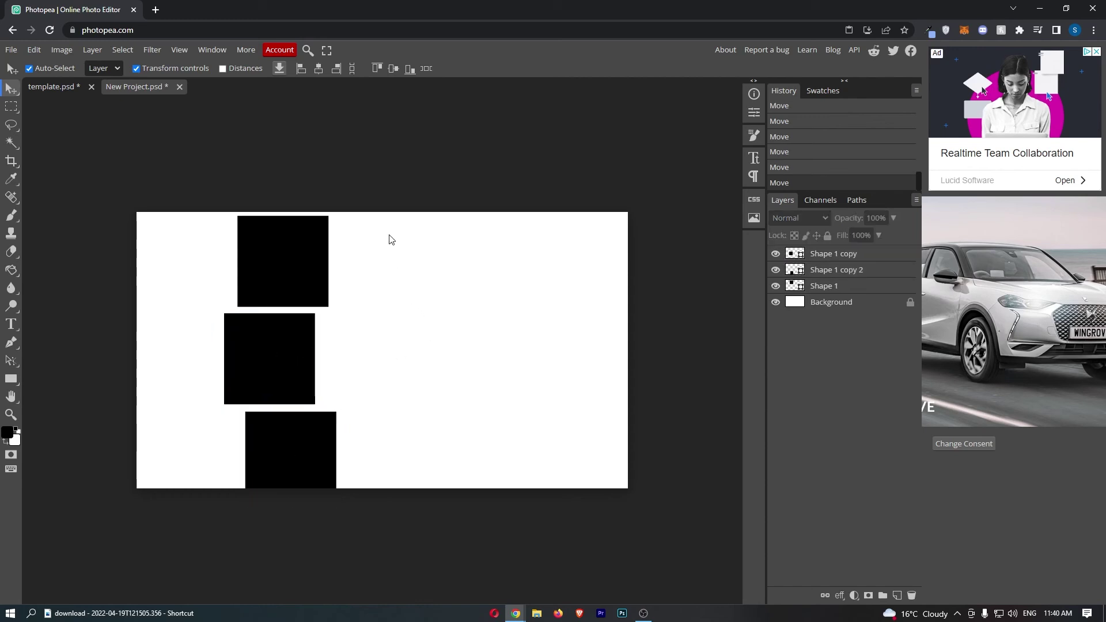
drag(389, 233, 183, 462)
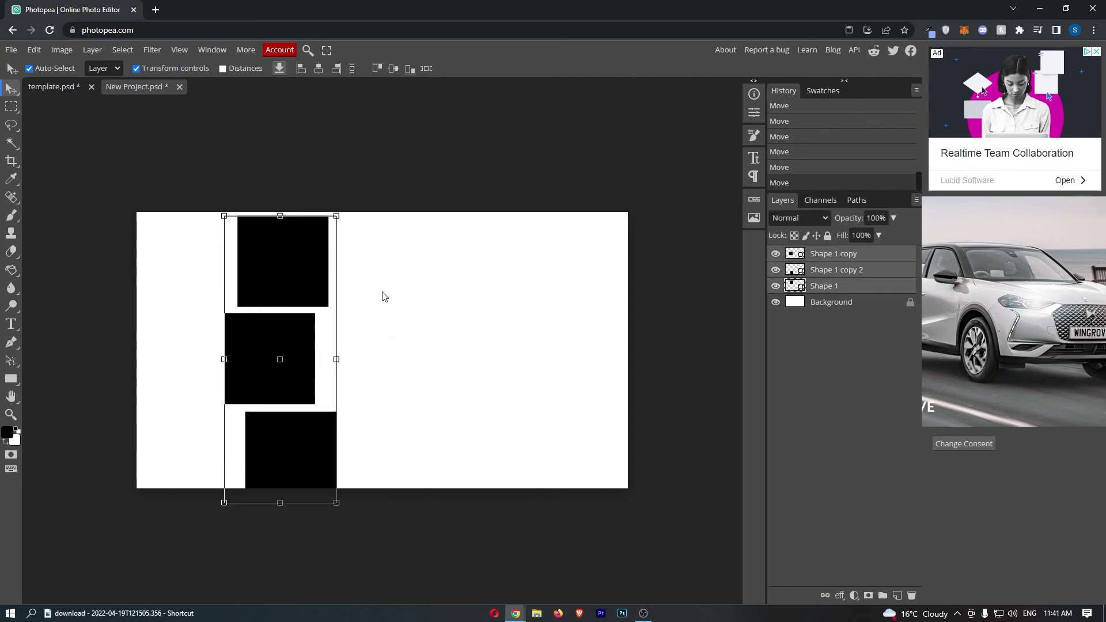
Step: Align the squares' horizontal centers, scale the column to 79.32%, and move it onto the canvas
click(318, 69)
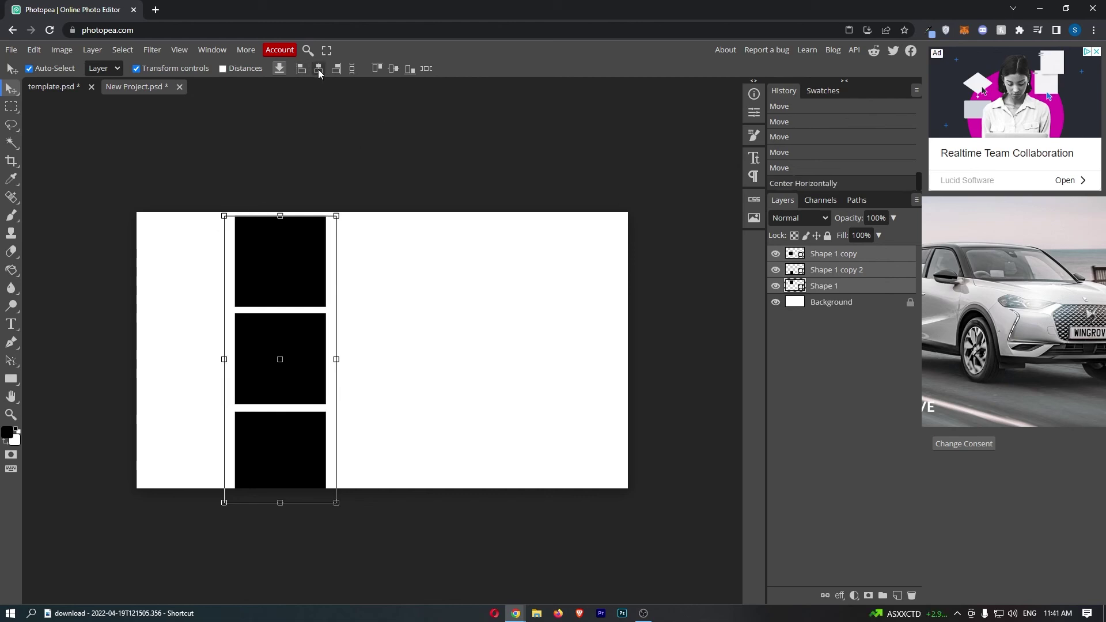
drag(326, 216, 308, 273)
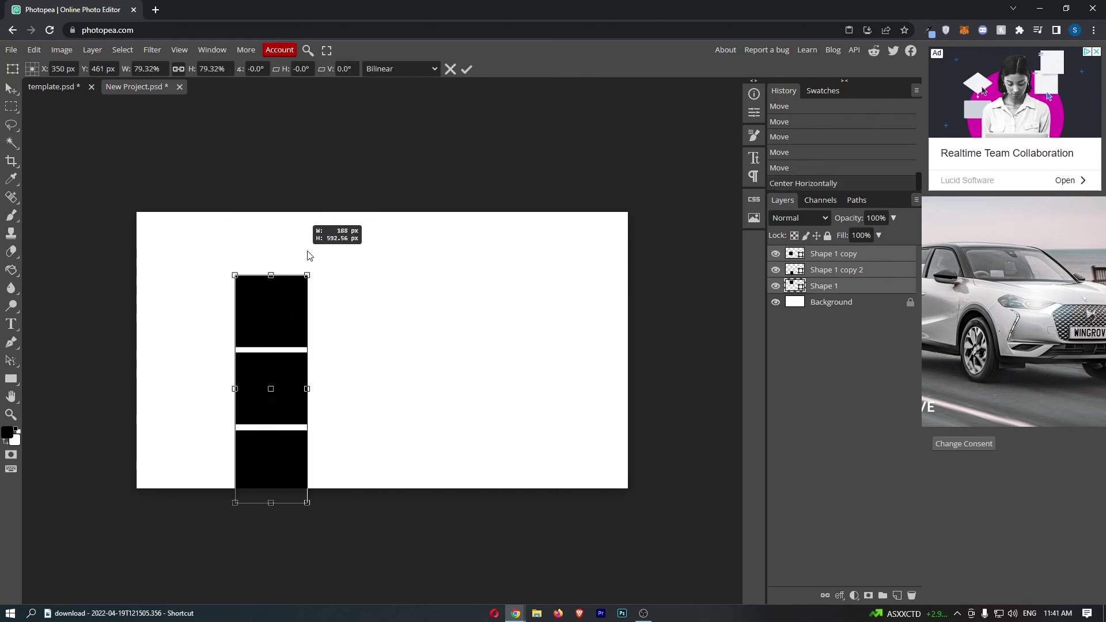
drag(267, 322, 218, 287)
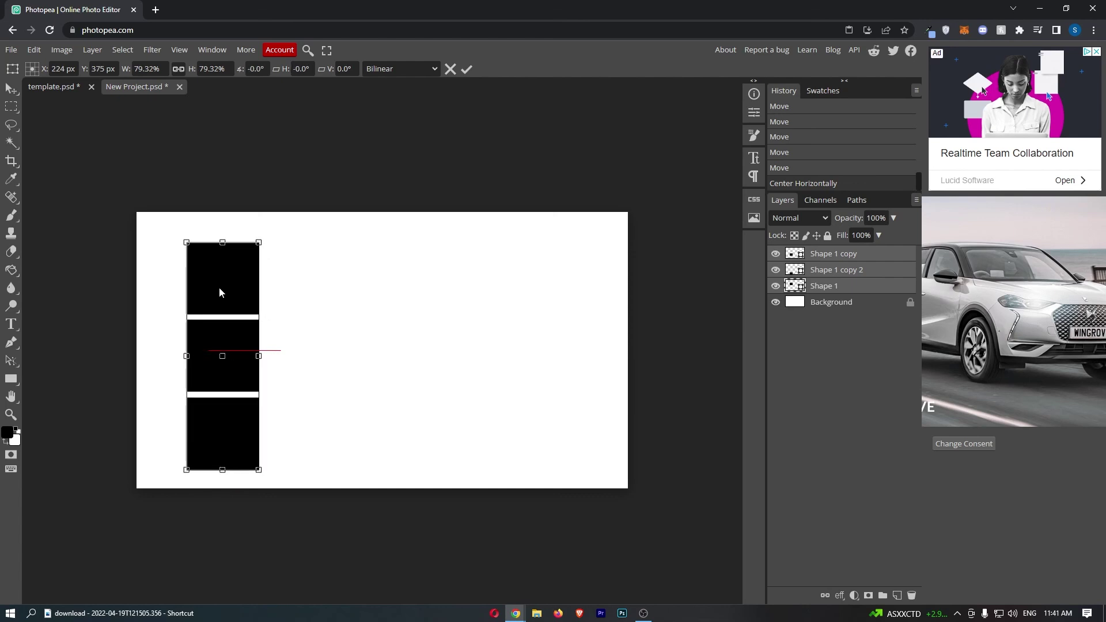